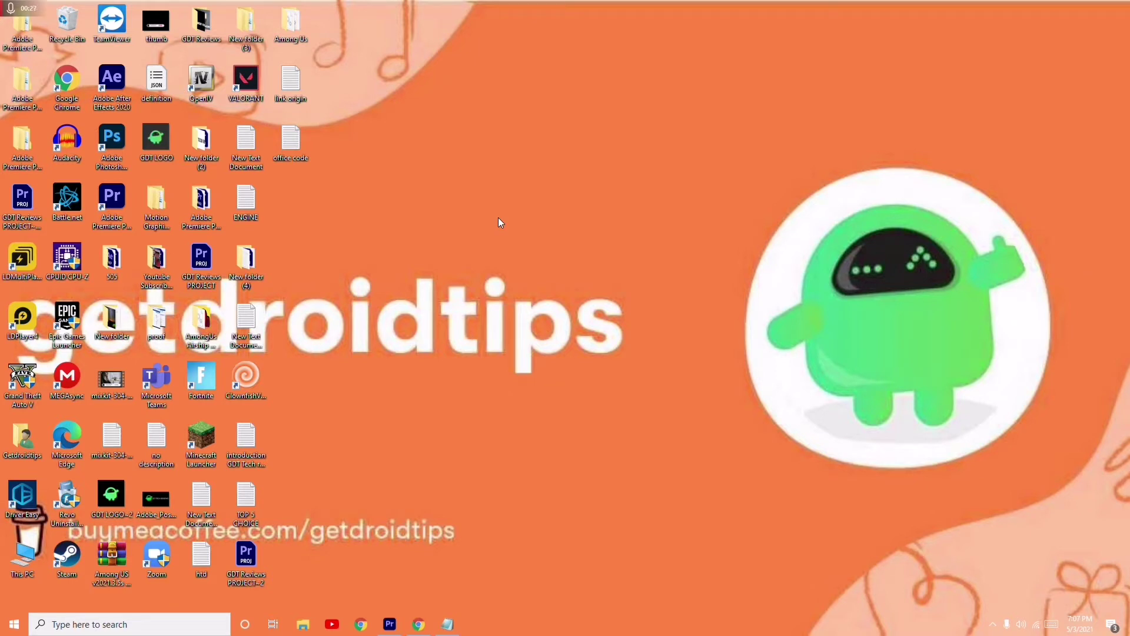
Step: Run services.msc from the Run dialog to open the Services console
key(super+r)
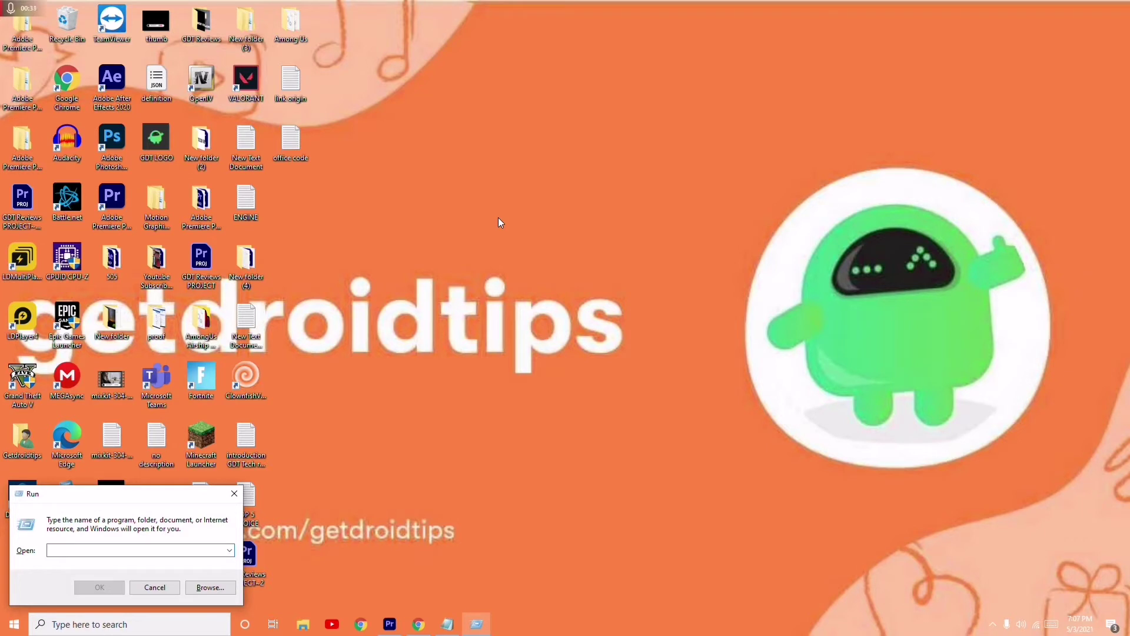
text(se)
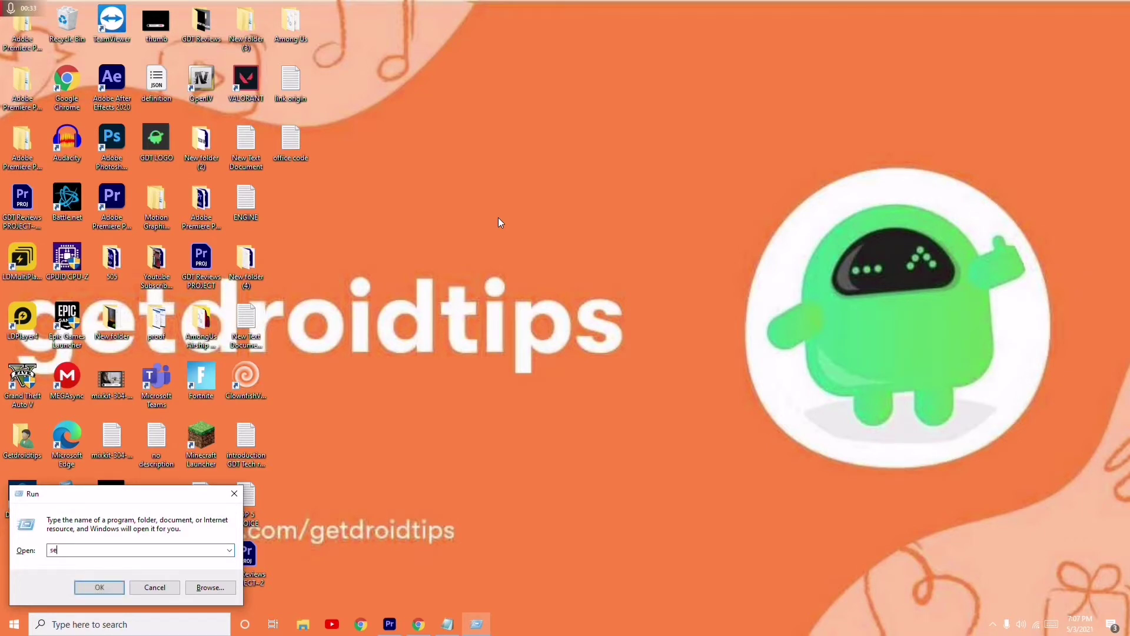
text(rvices)
text(.msc)
key(Return)
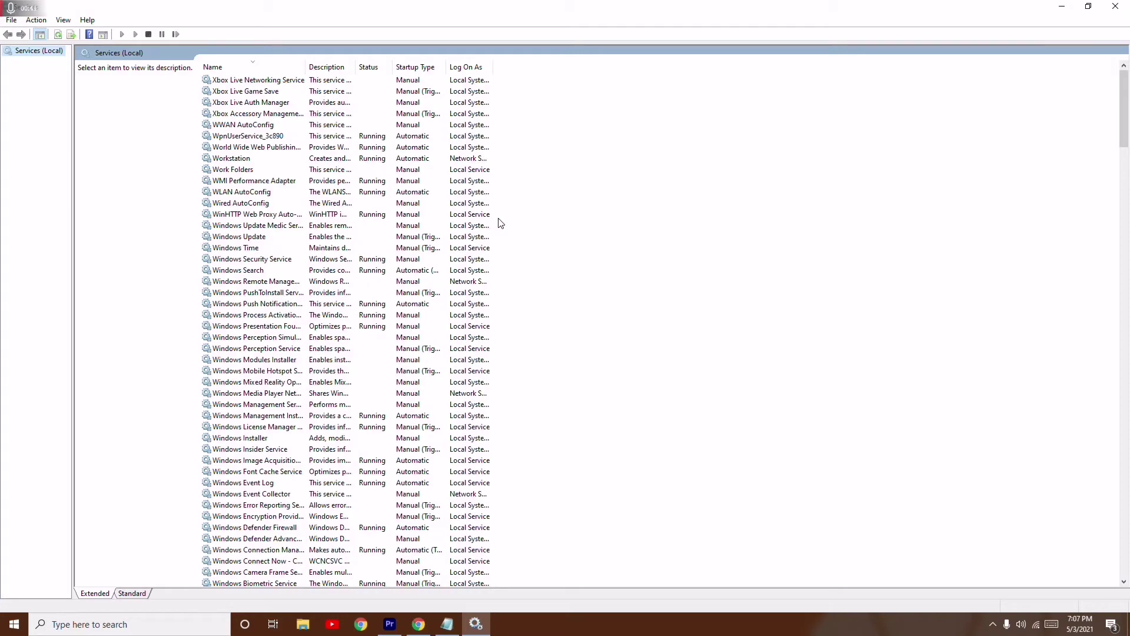
scroll(559, 260, down, 5)
scroll(558, 259, down, 5)
scroll(558, 260, down, 5)
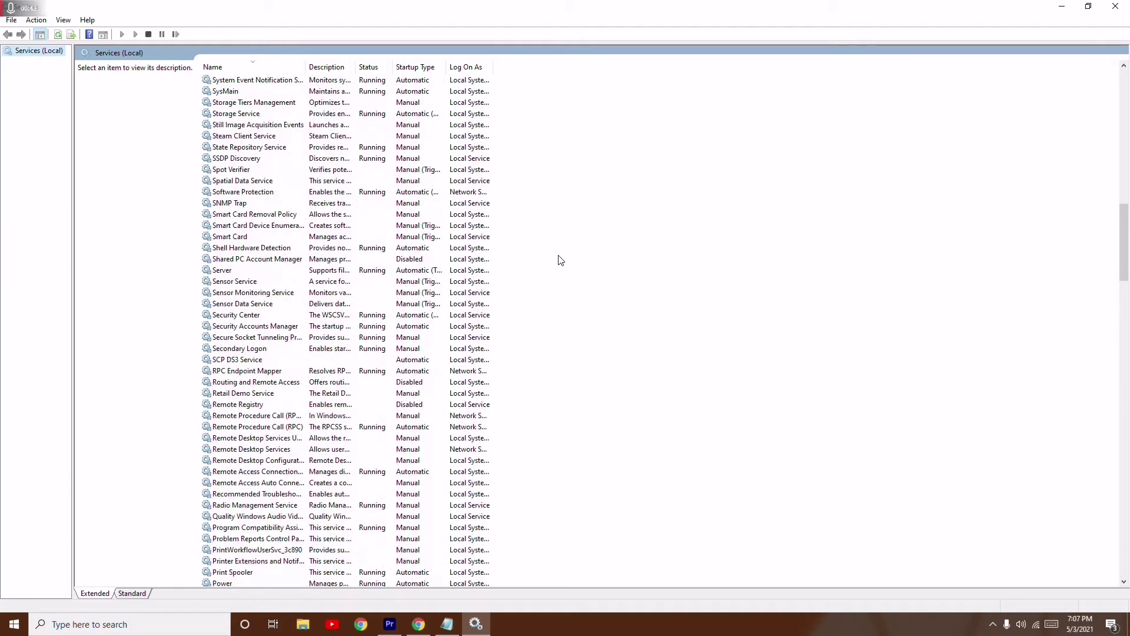
scroll(559, 260, down, 5)
scroll(558, 259, down, 4)
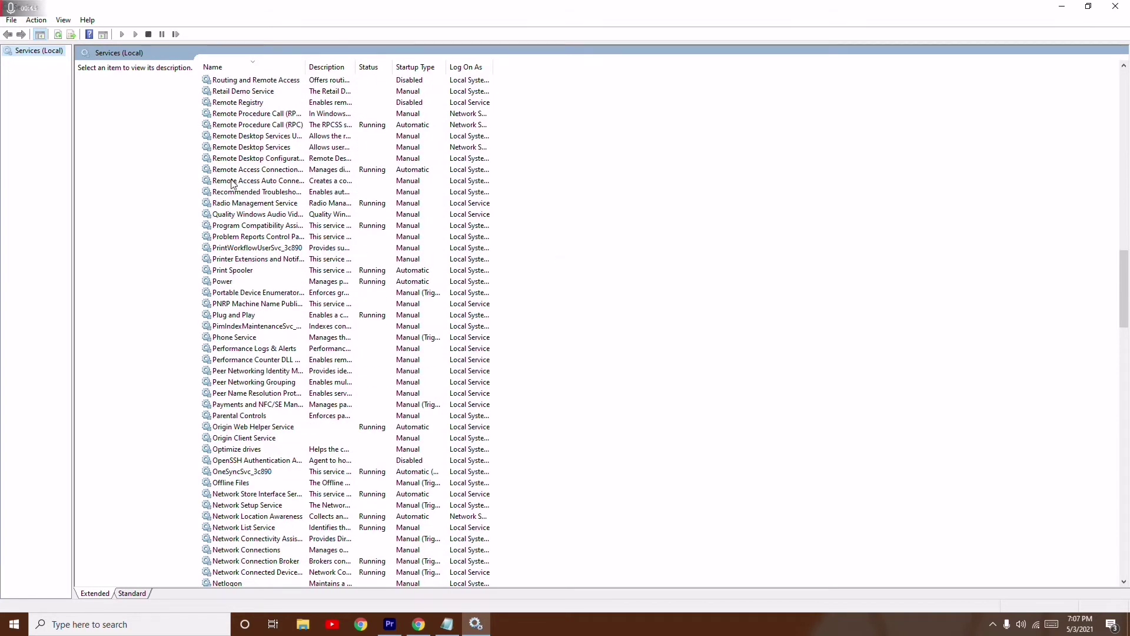
scroll(235, 183, up, 1)
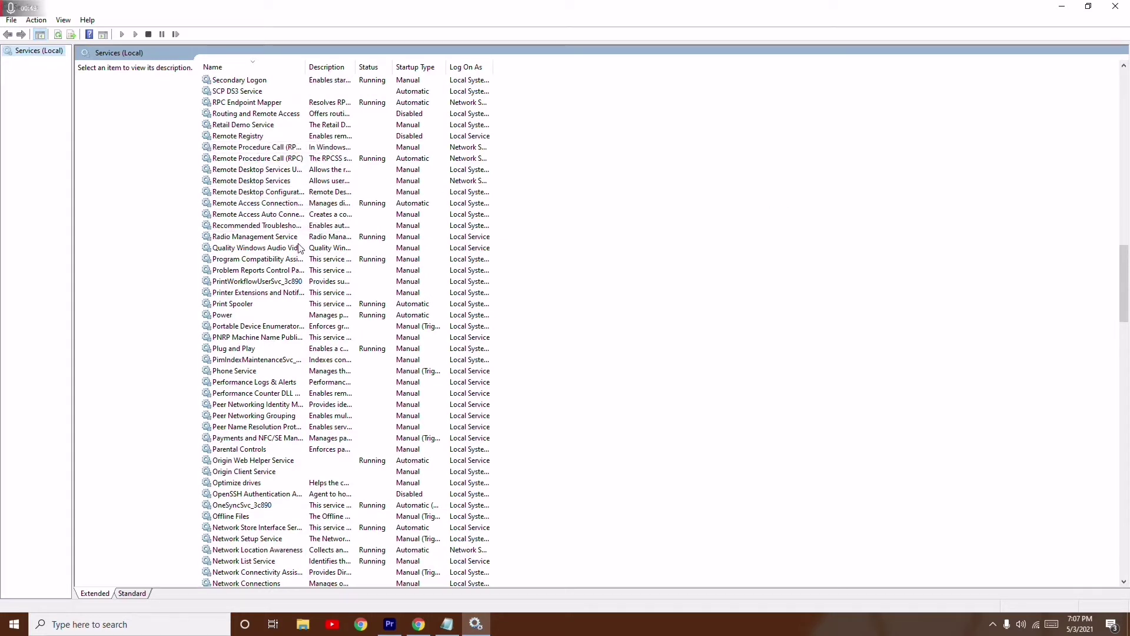
Step: Scroll through the services list, then minimize the Services window
click(1061, 7)
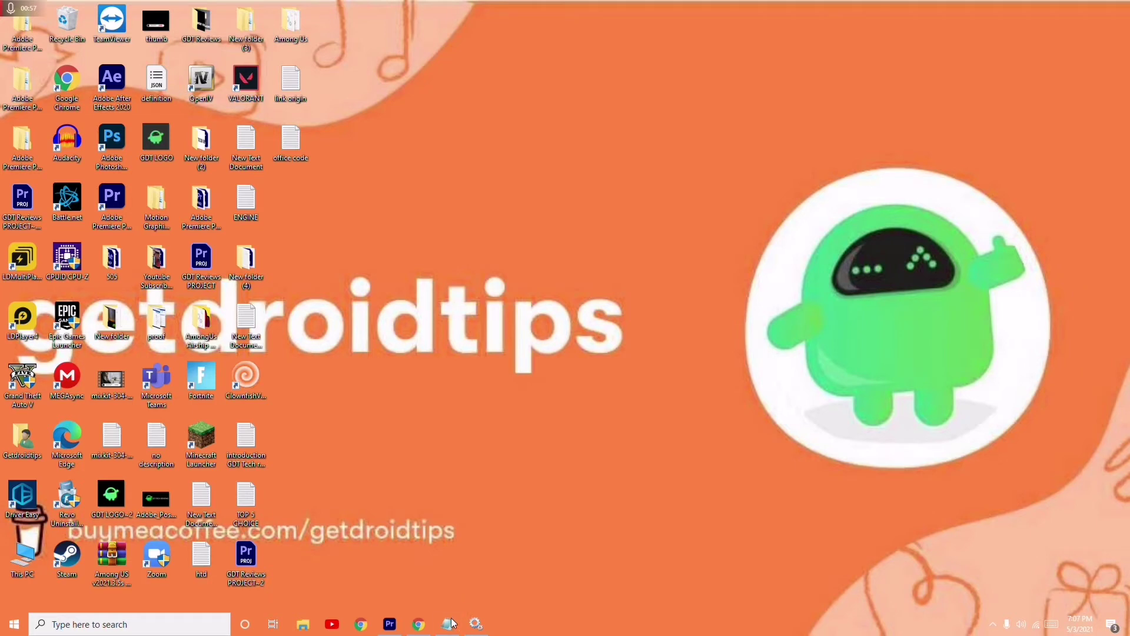
Step: Restore the minimized Services window from the taskbar
click(475, 624)
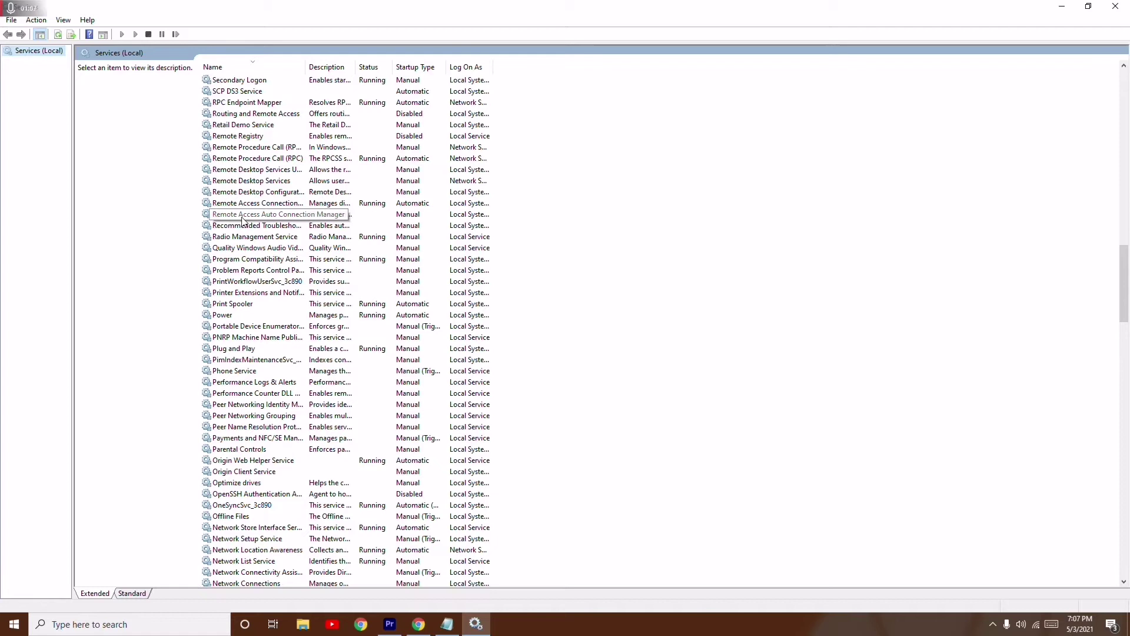
Step: Apply Disabled startup for Remote Access Auto Connection Manager, then revert it to Manual
double_click(283, 215)
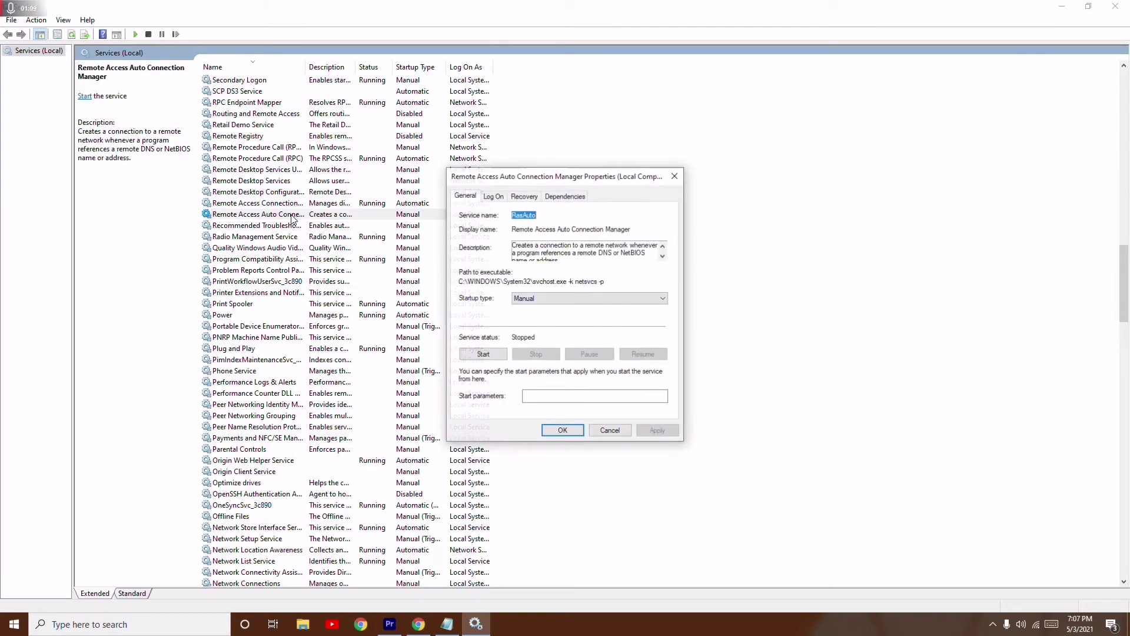
click(565, 299)
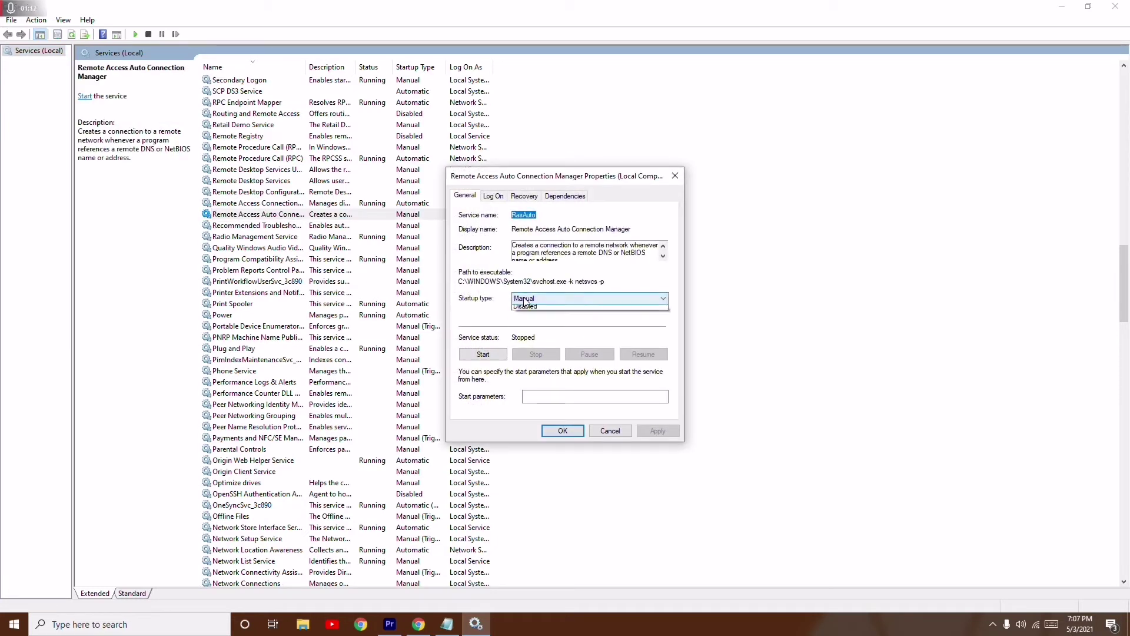
click(535, 336)
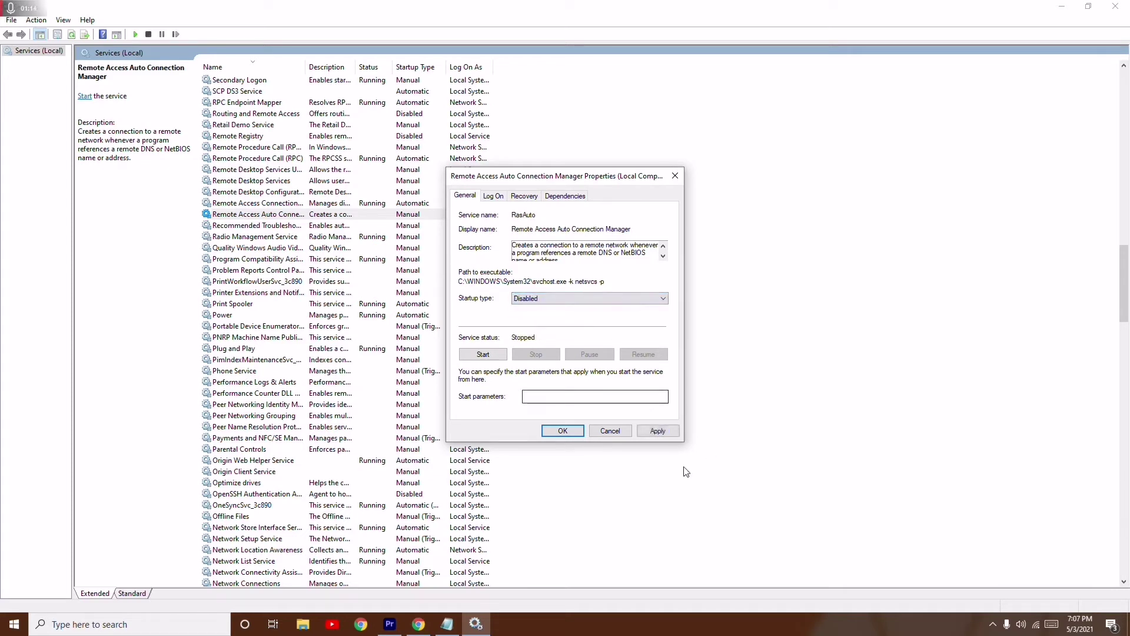
click(658, 431)
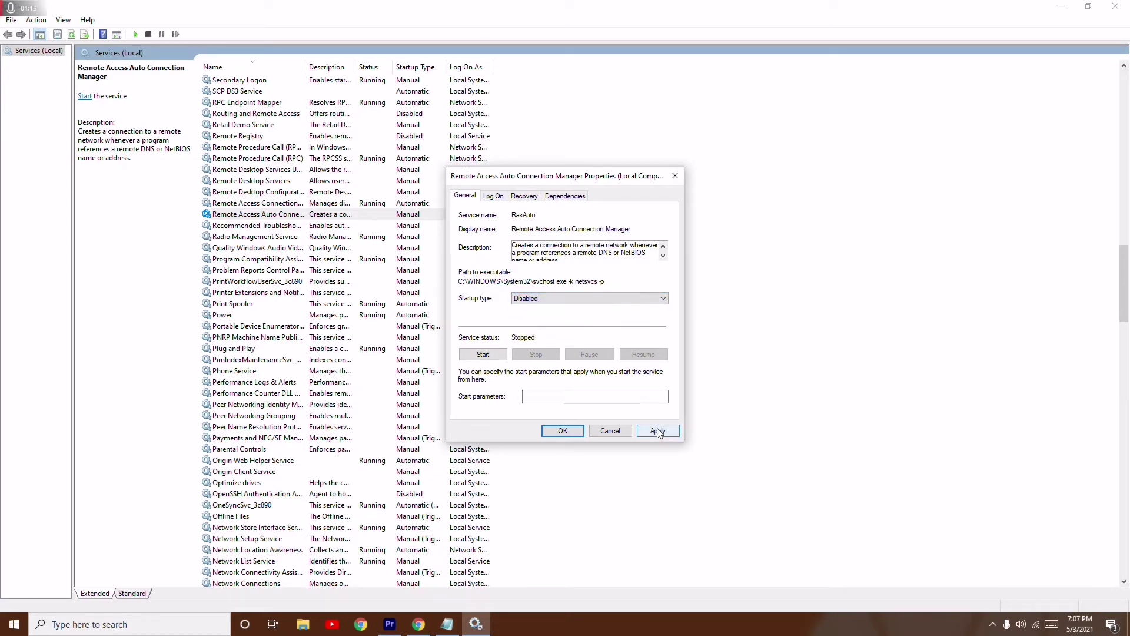
click(566, 299)
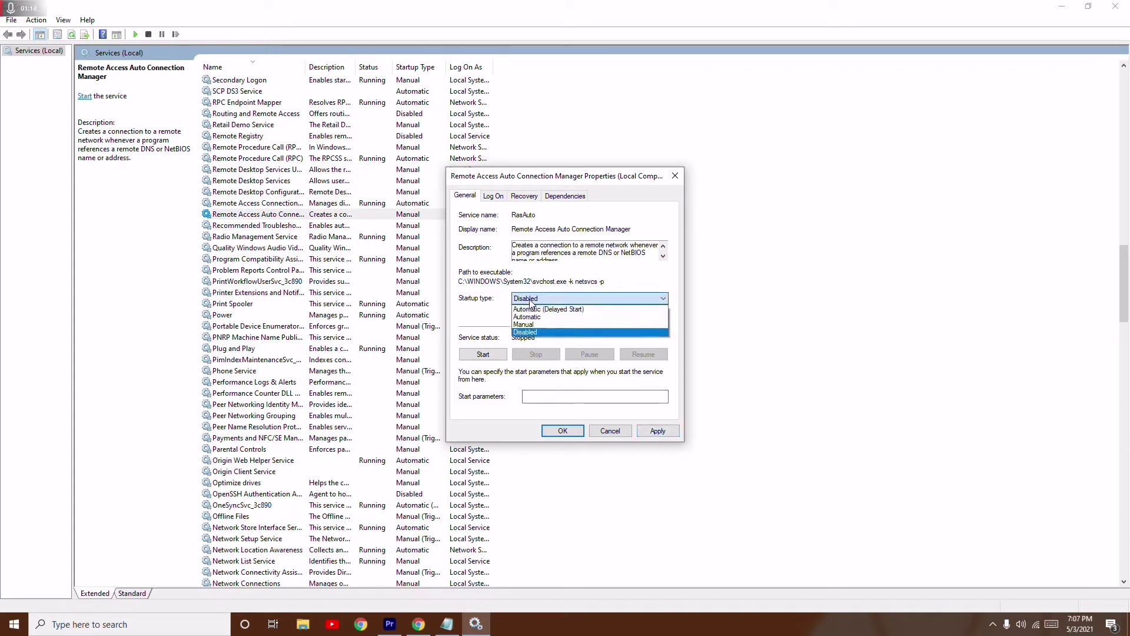
click(536, 324)
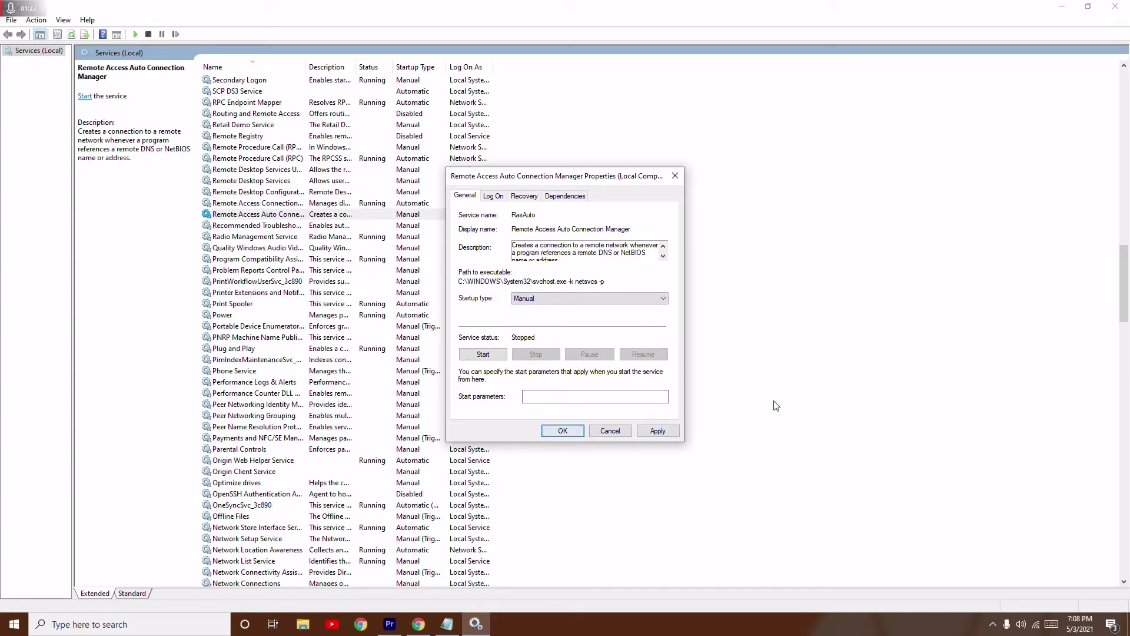
click(563, 431)
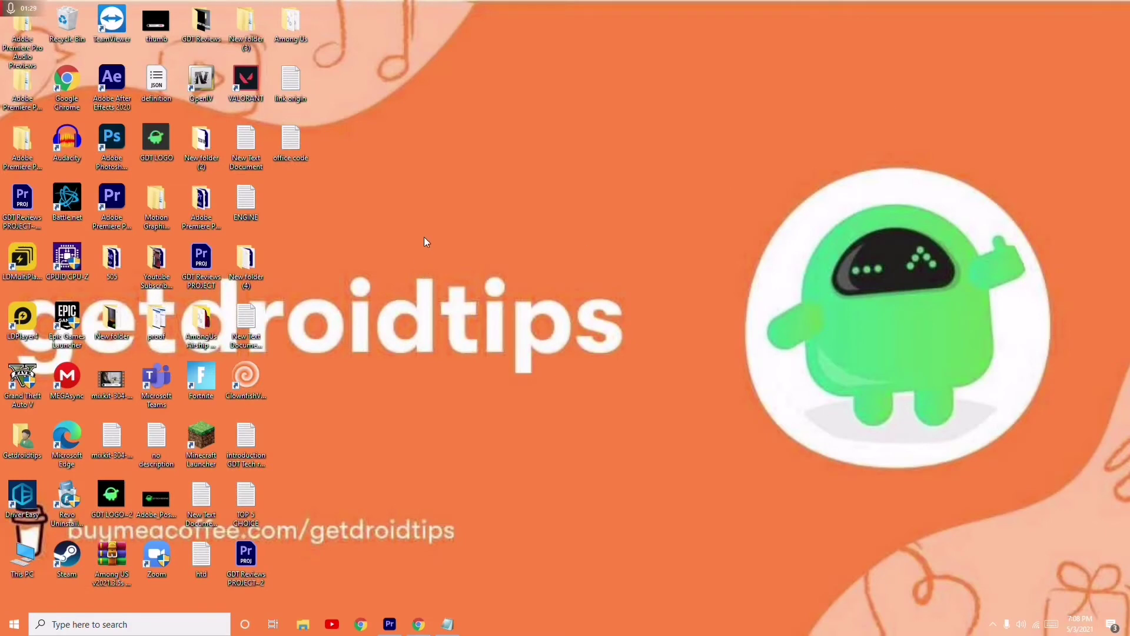
Step: Refresh the desktop and open System Configuration from Windows search
right_click(424, 237)
click(449, 287)
click(135, 624)
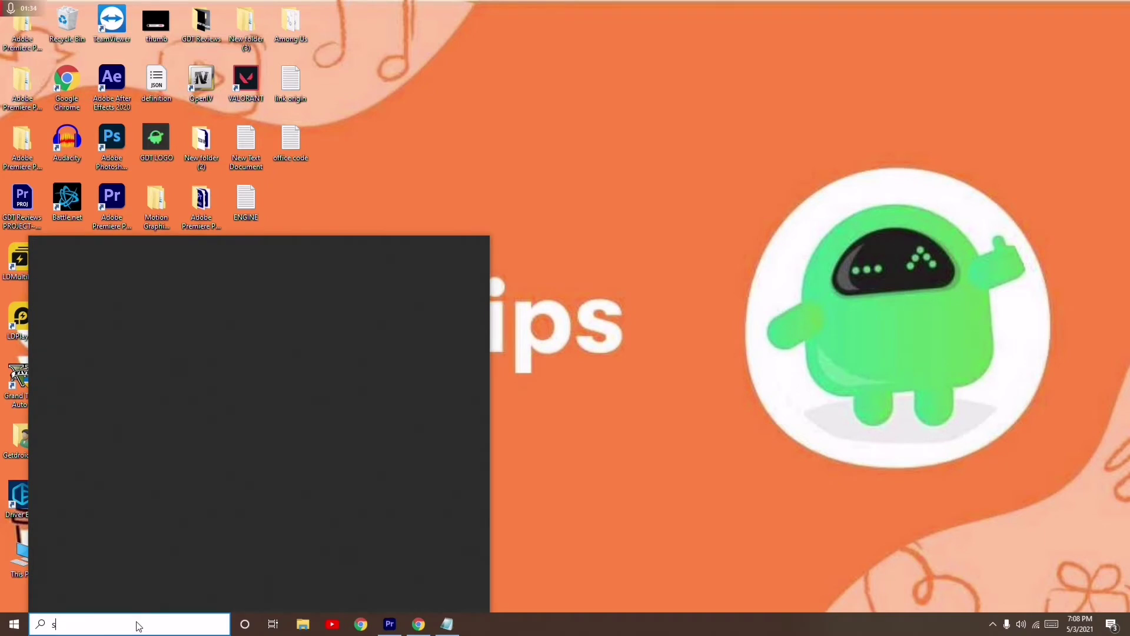
text(system)
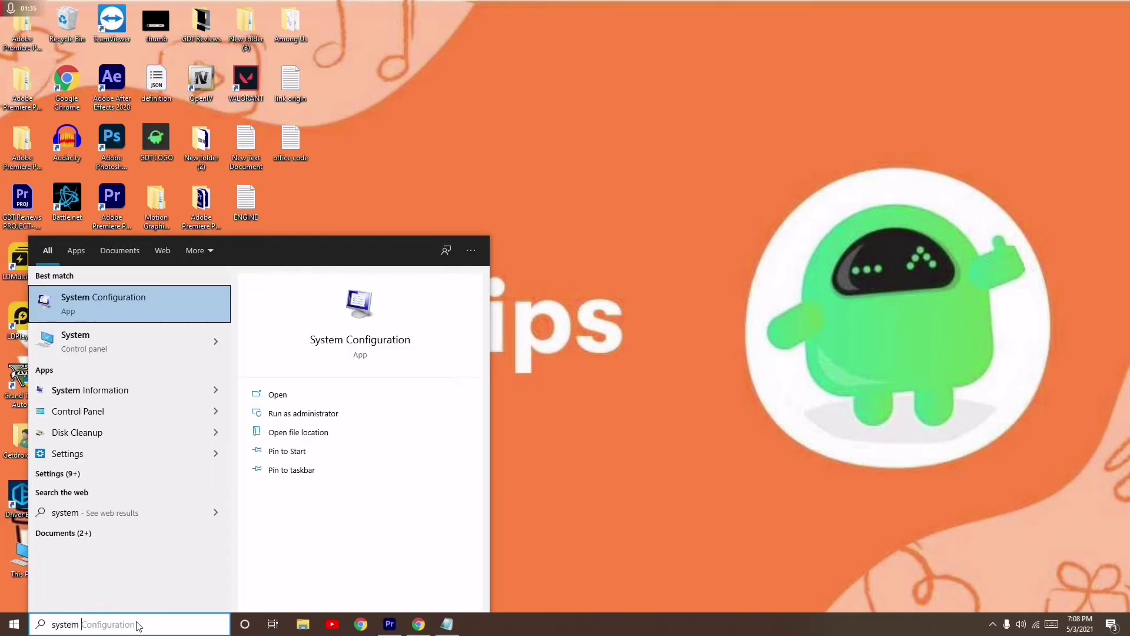
click(164, 304)
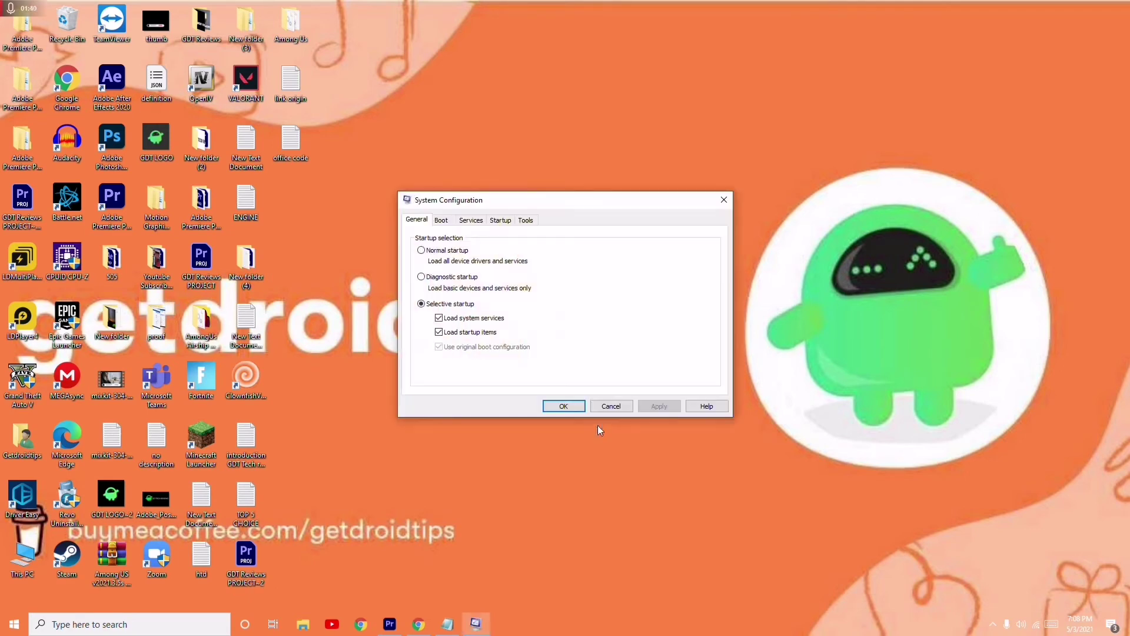
Step: Leave all services checked in System Configuration's Services tab and close with OK
click(470, 220)
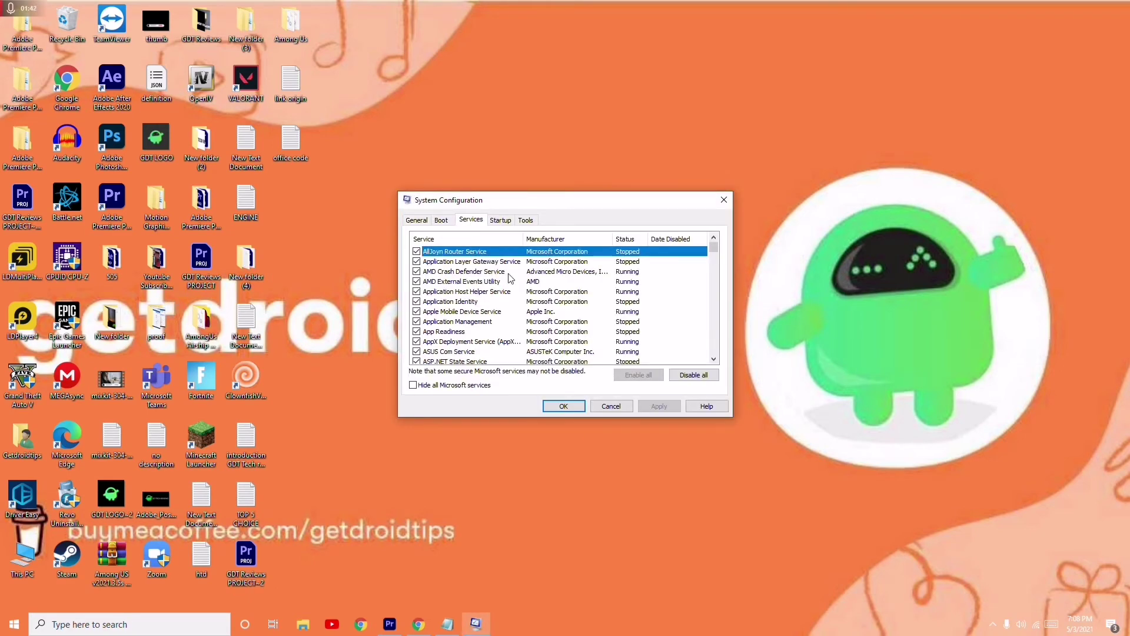
drag(713, 248, 725, 360)
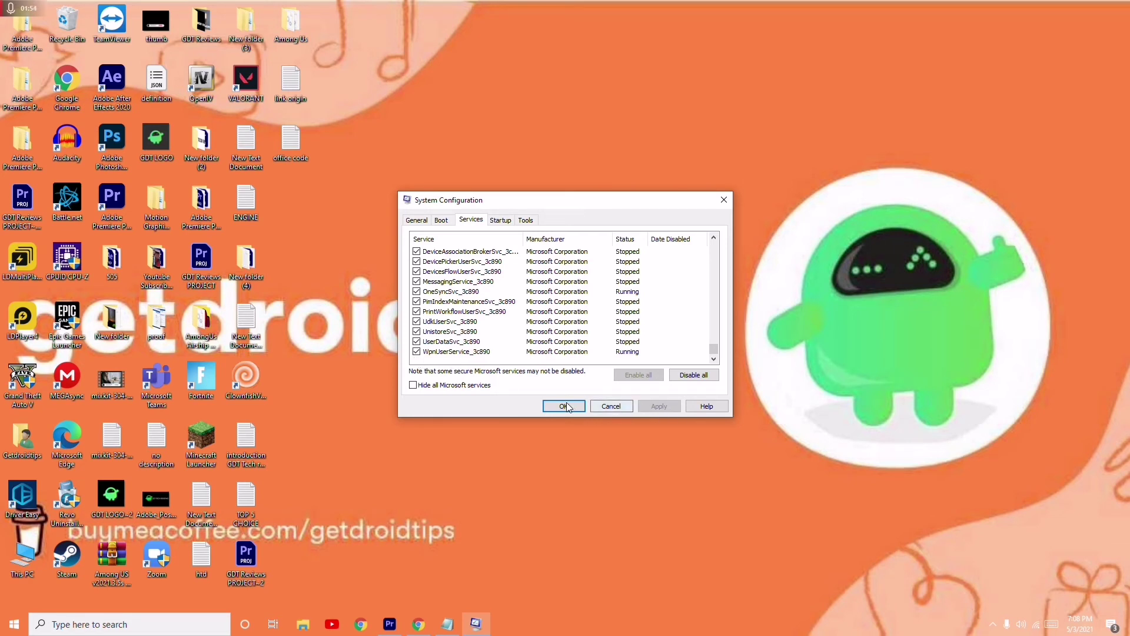
click(723, 200)
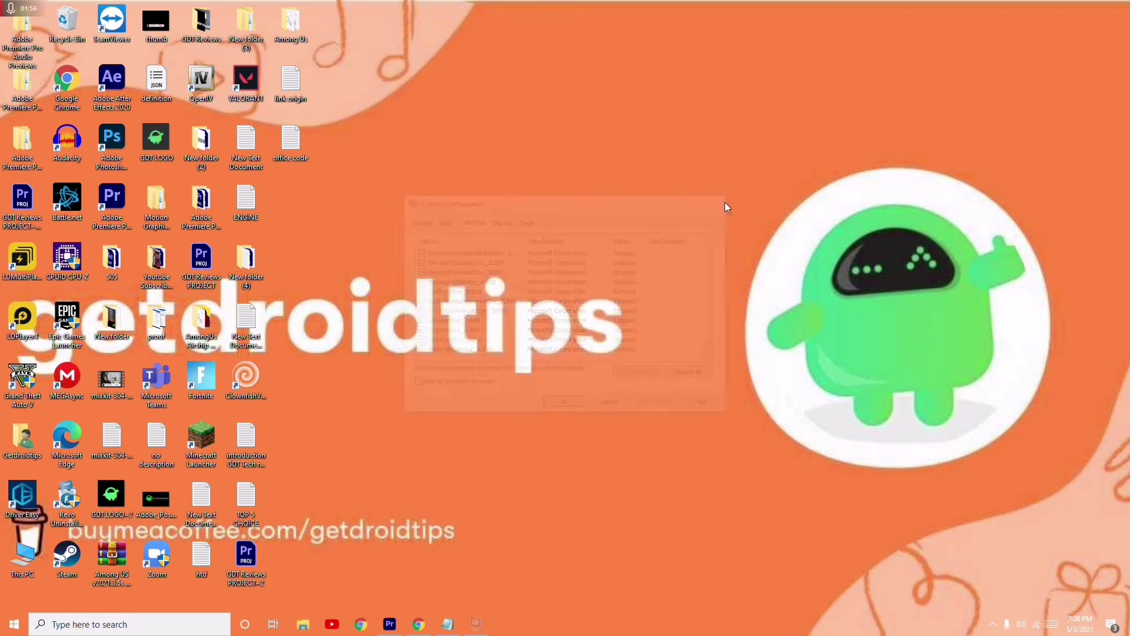
right_click(430, 242)
click(464, 297)
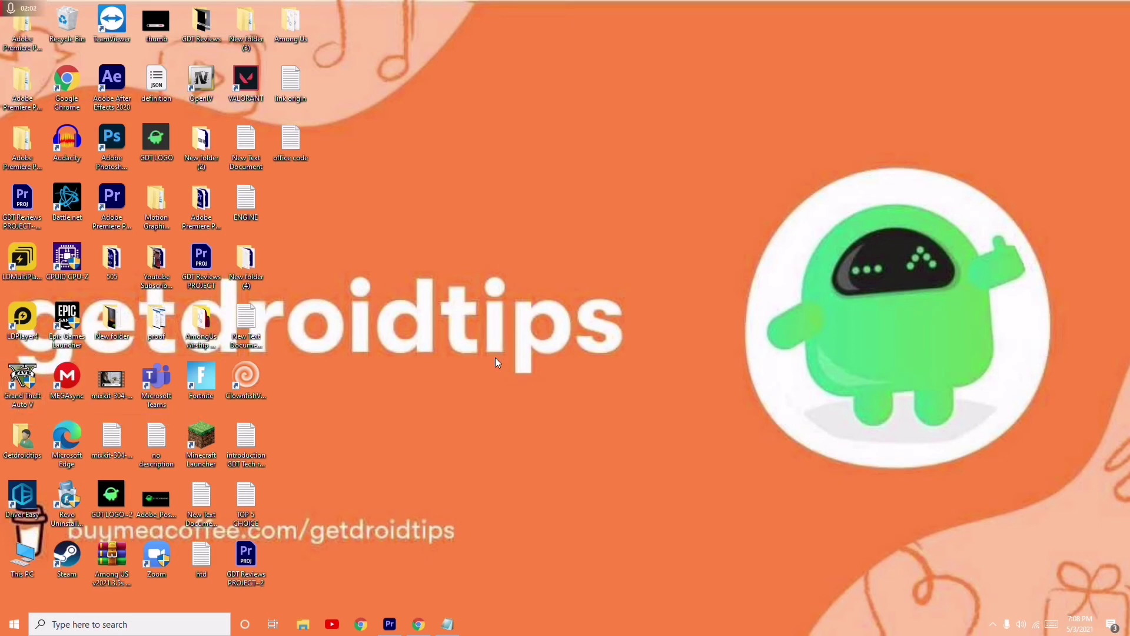
right_click(513, 244)
click(544, 291)
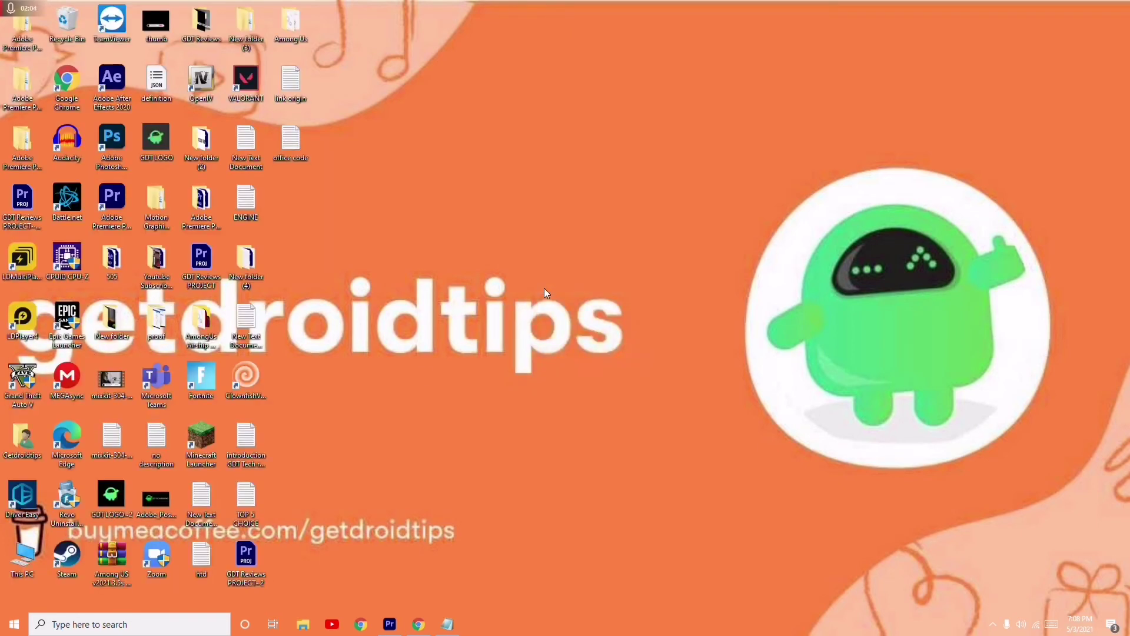